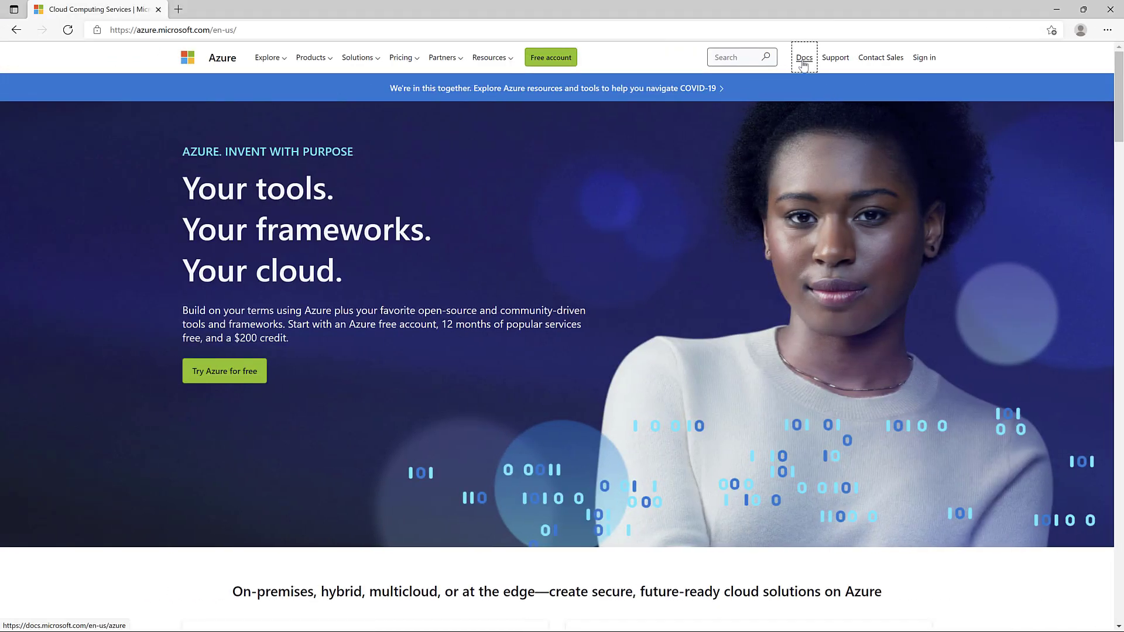
Go from Azure Docs to the Azure Architecture Center and show the Architecture topics list
click(803, 62)
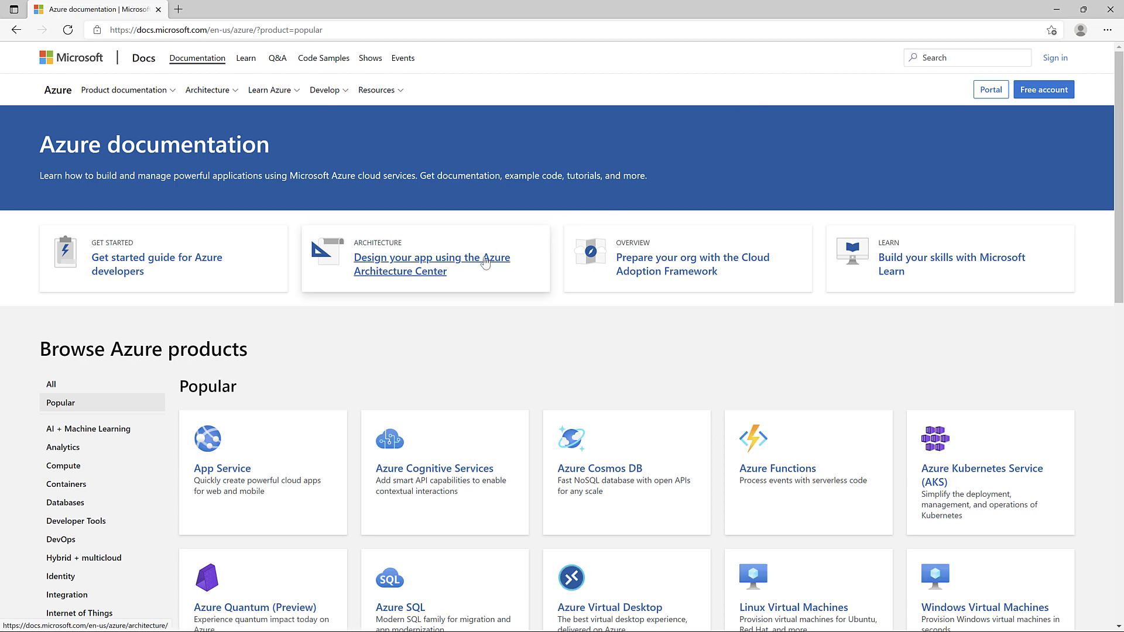
click(485, 262)
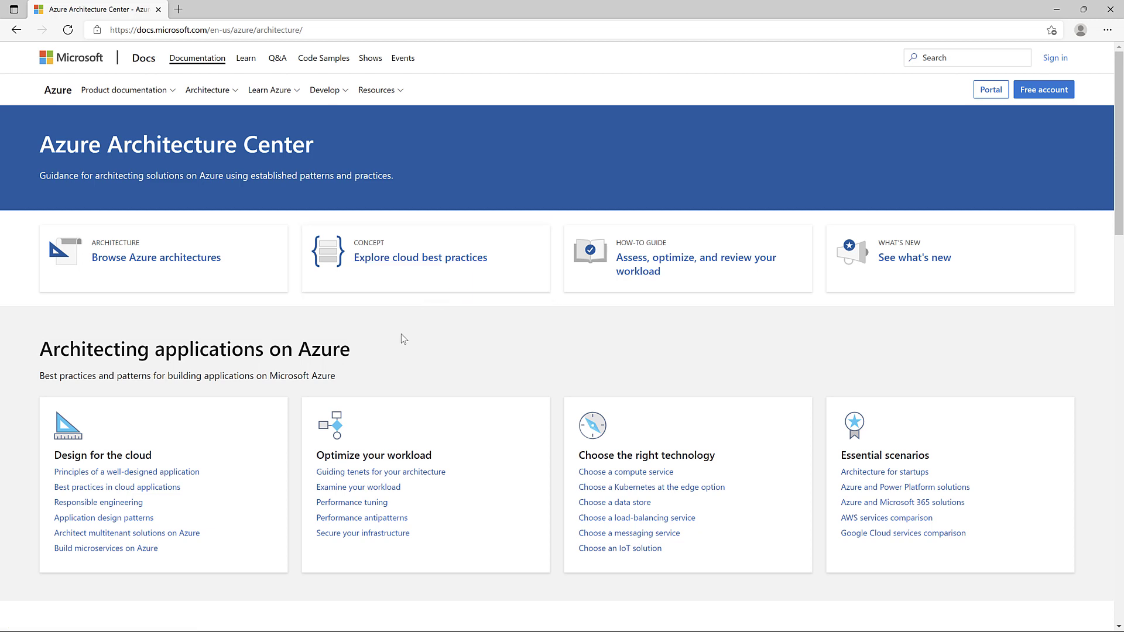
click(234, 95)
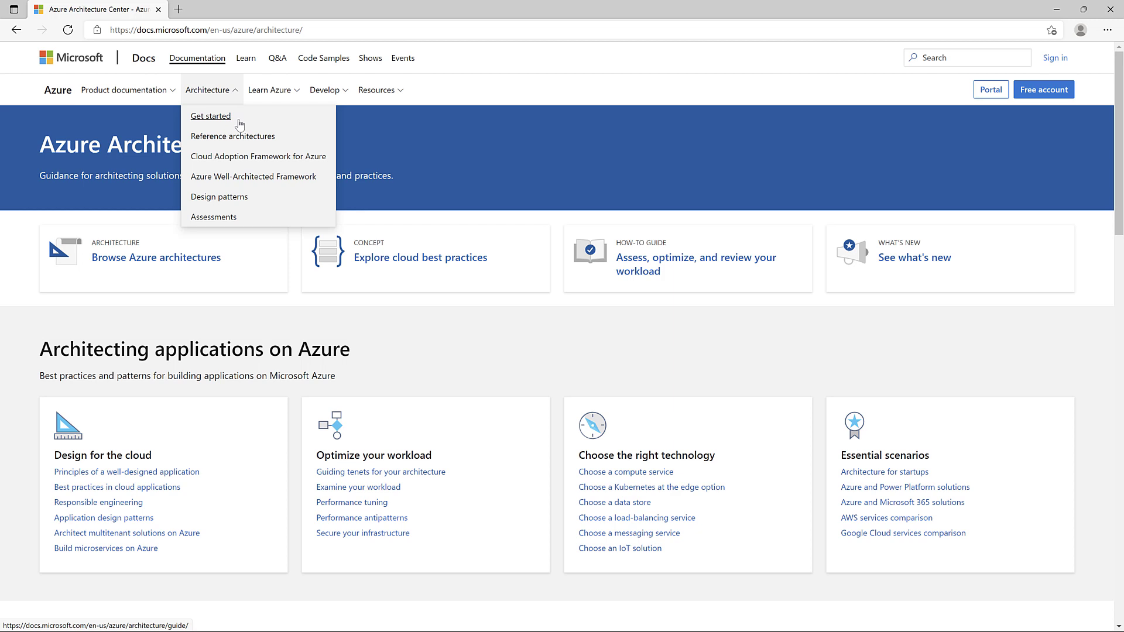
Open the 'Explore cloud best practices' guide, then the full 'Architecture styles' article
click(465, 267)
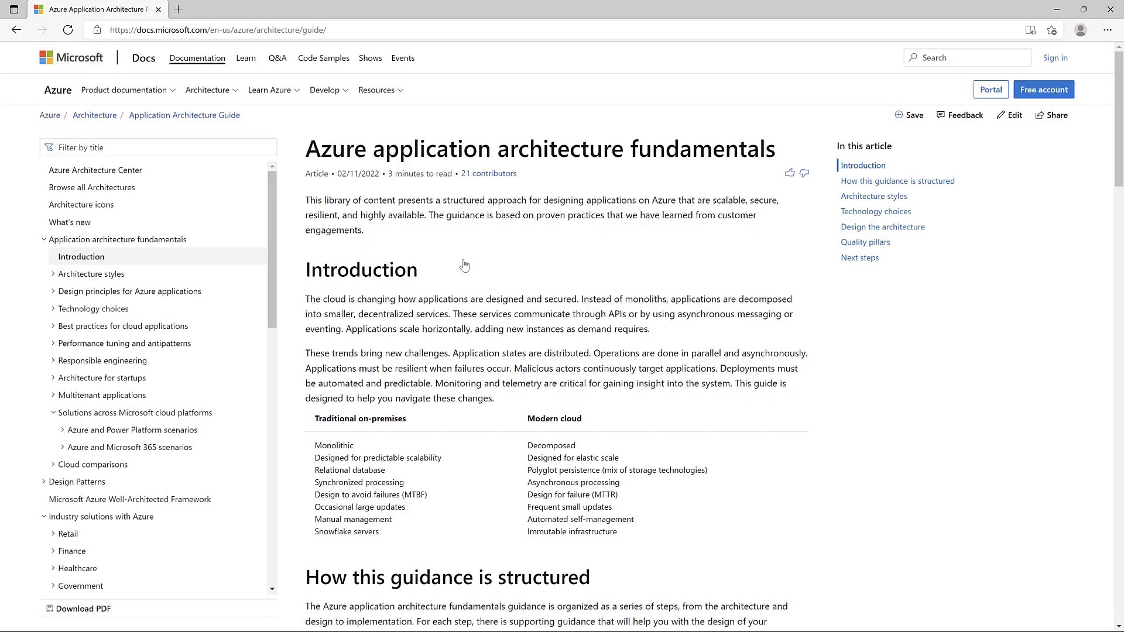
scroll(465, 265, down, 2)
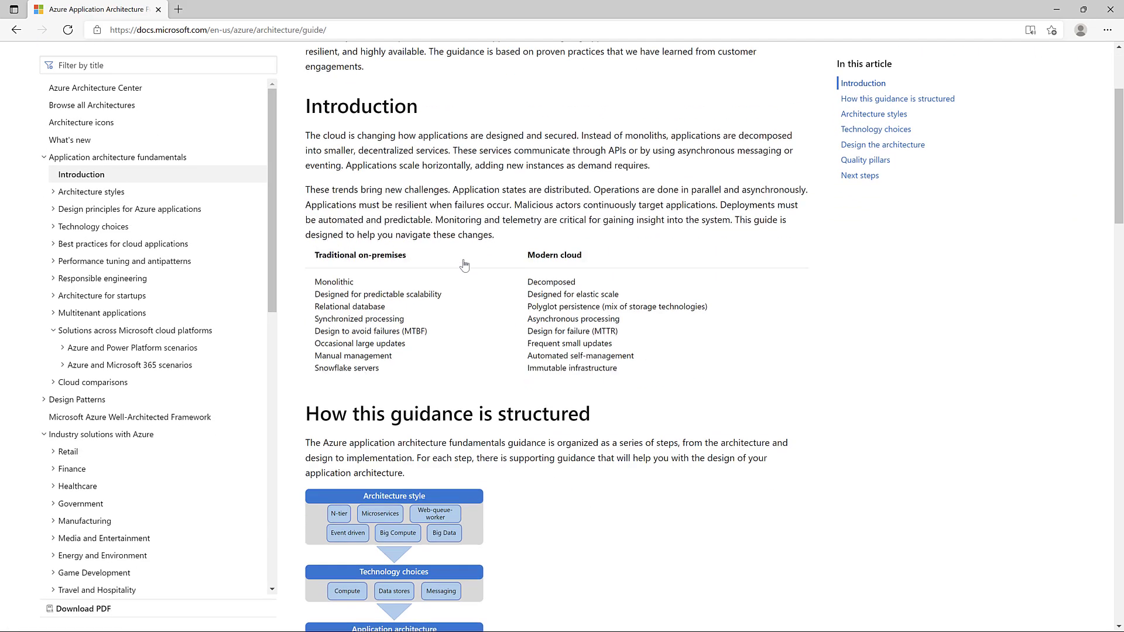
scroll(464, 265, down, 1)
scroll(464, 266, down, 1)
scroll(465, 266, down, 2)
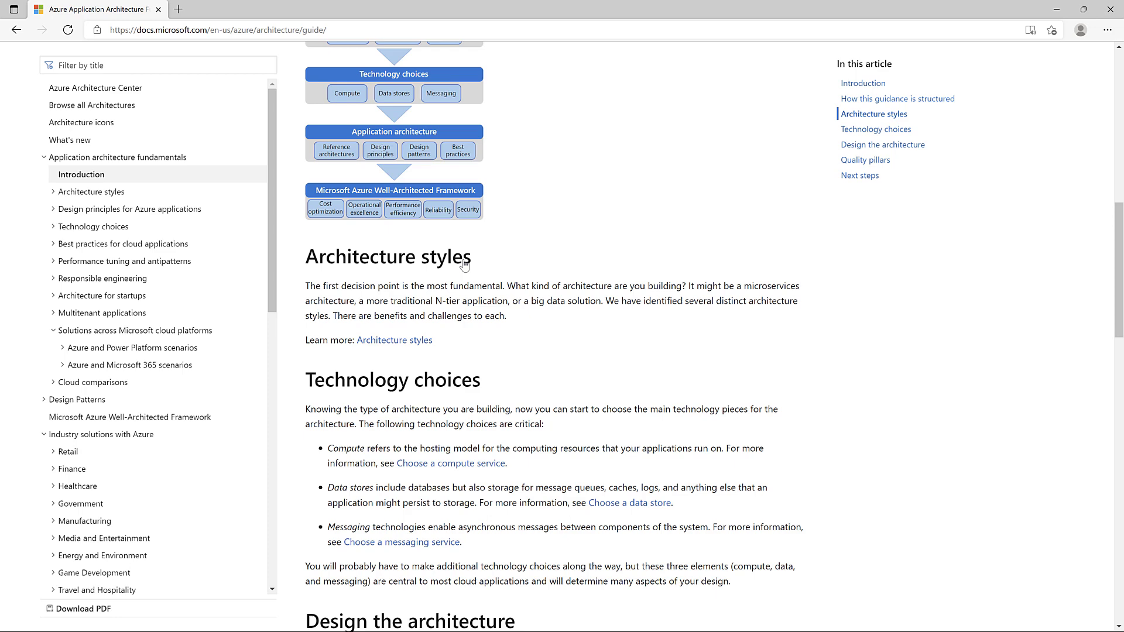
scroll(465, 266, down, 1)
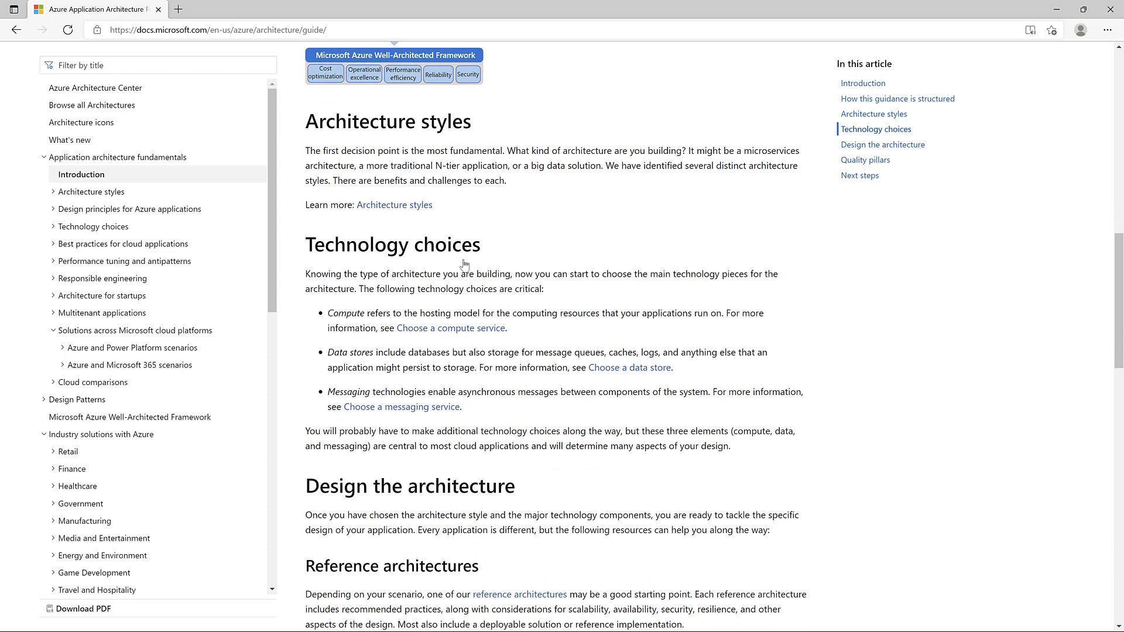
click(409, 215)
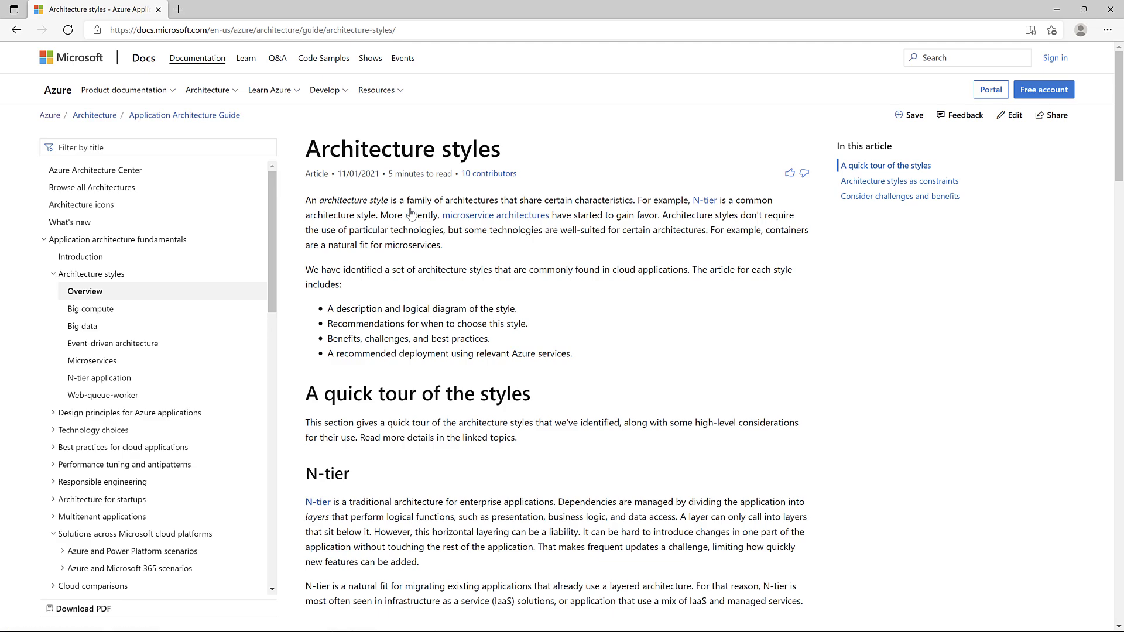
scroll(411, 214, down, 3)
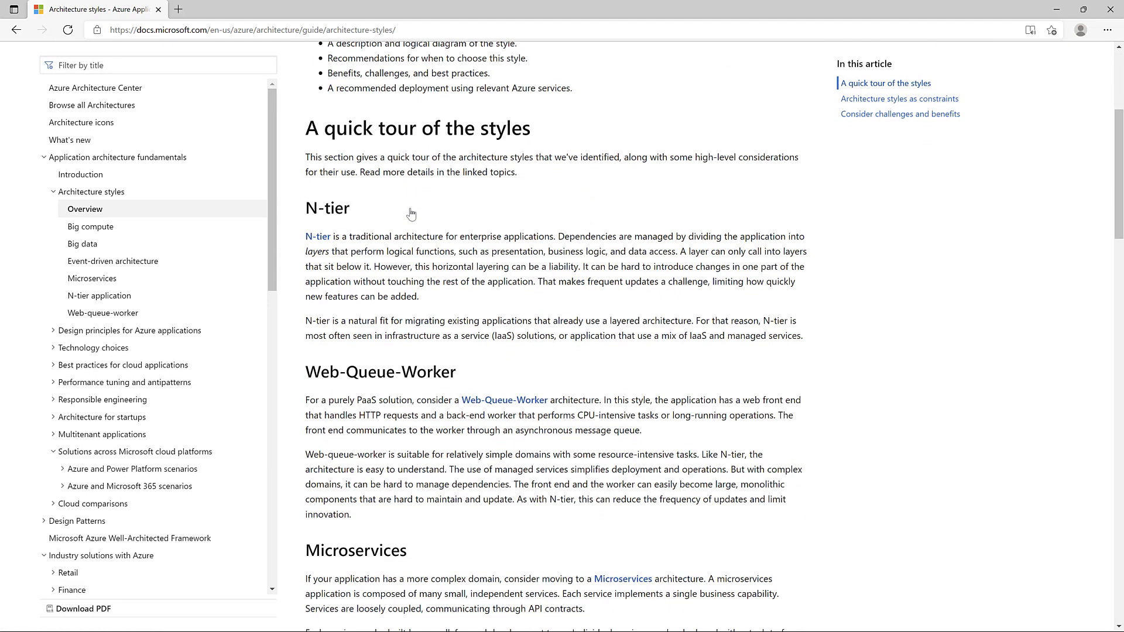
scroll(410, 215, down, 2)
scroll(410, 215, down, 1)
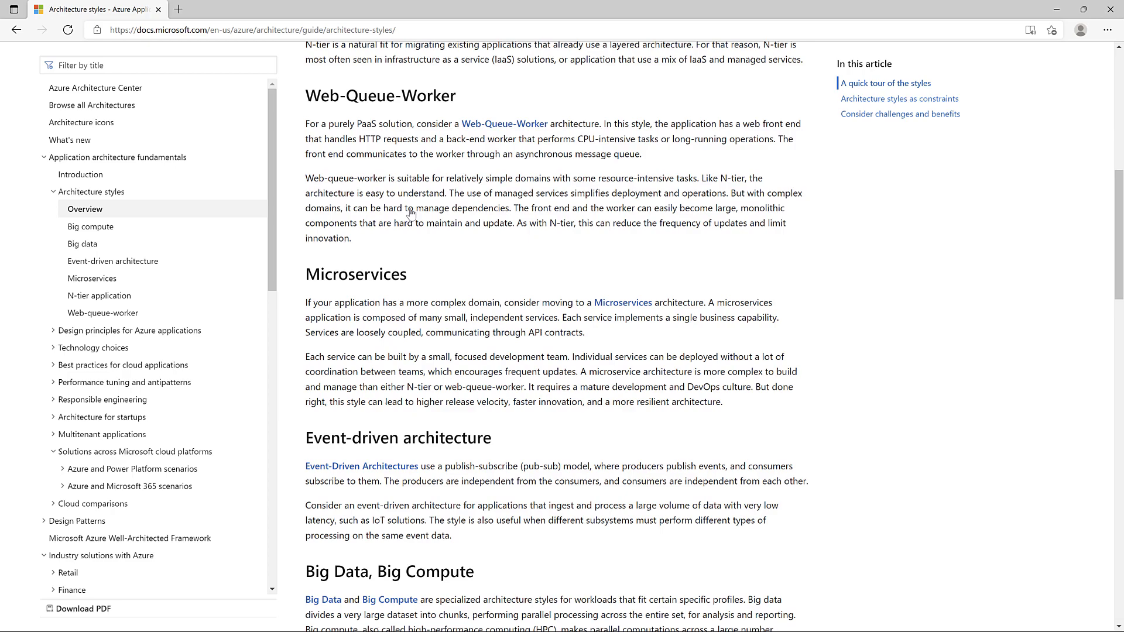
scroll(410, 214, down, 2)
scroll(409, 215, down, 1)
scroll(410, 214, down, 2)
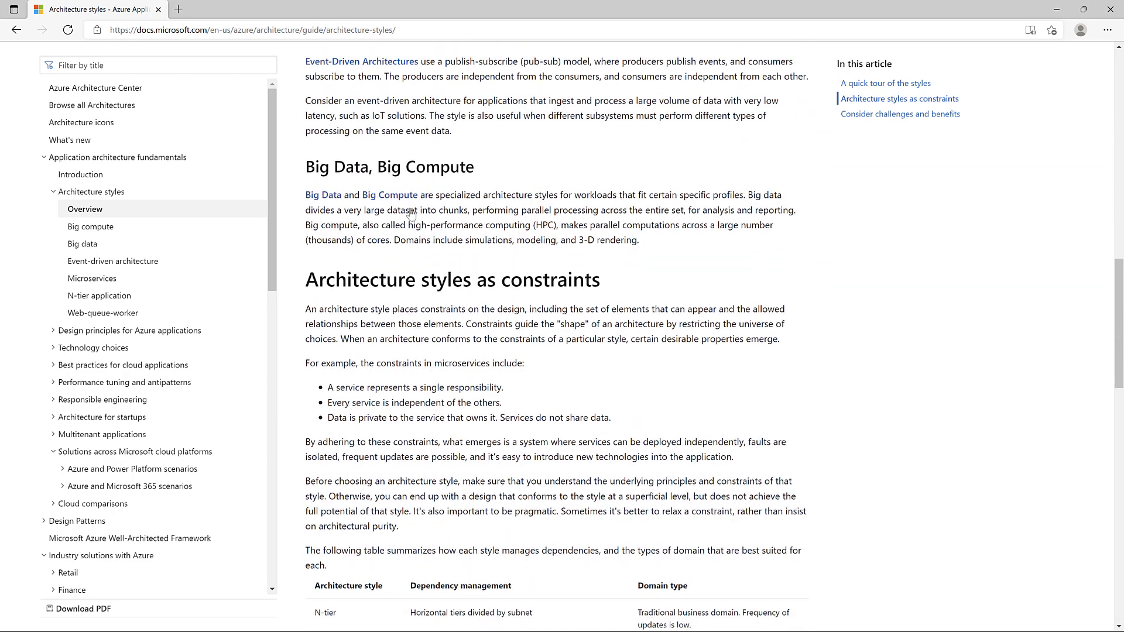
scroll(411, 214, down, 2)
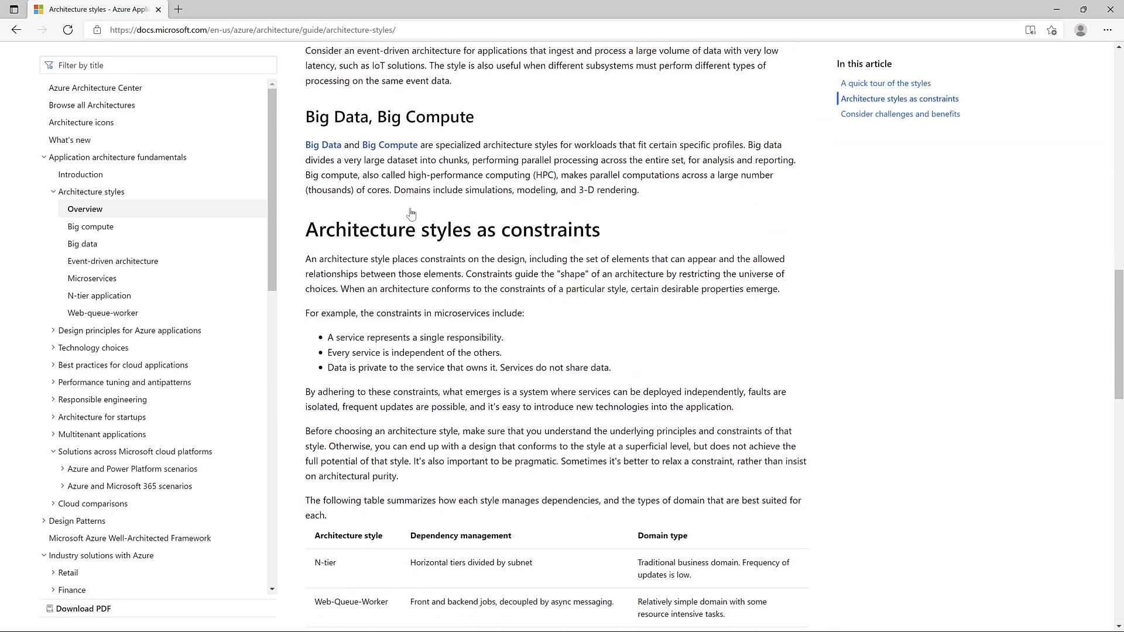
scroll(409, 214, down, 1)
scroll(411, 213, down, 1)
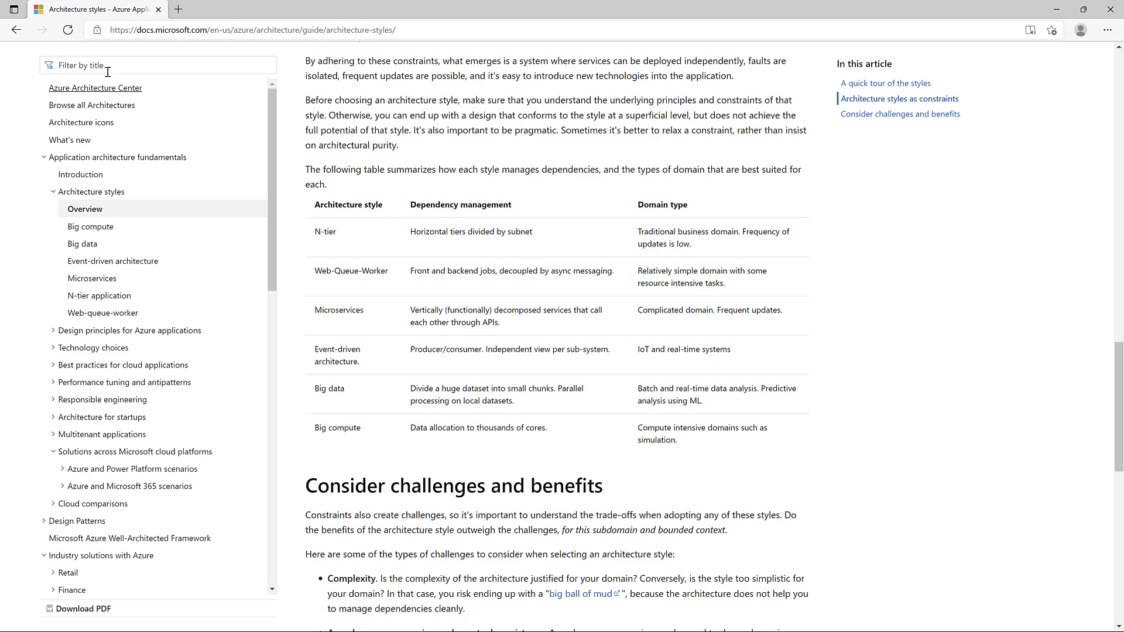
Go back to the architecture fundamentals guide's Technology choices section
click(16, 30)
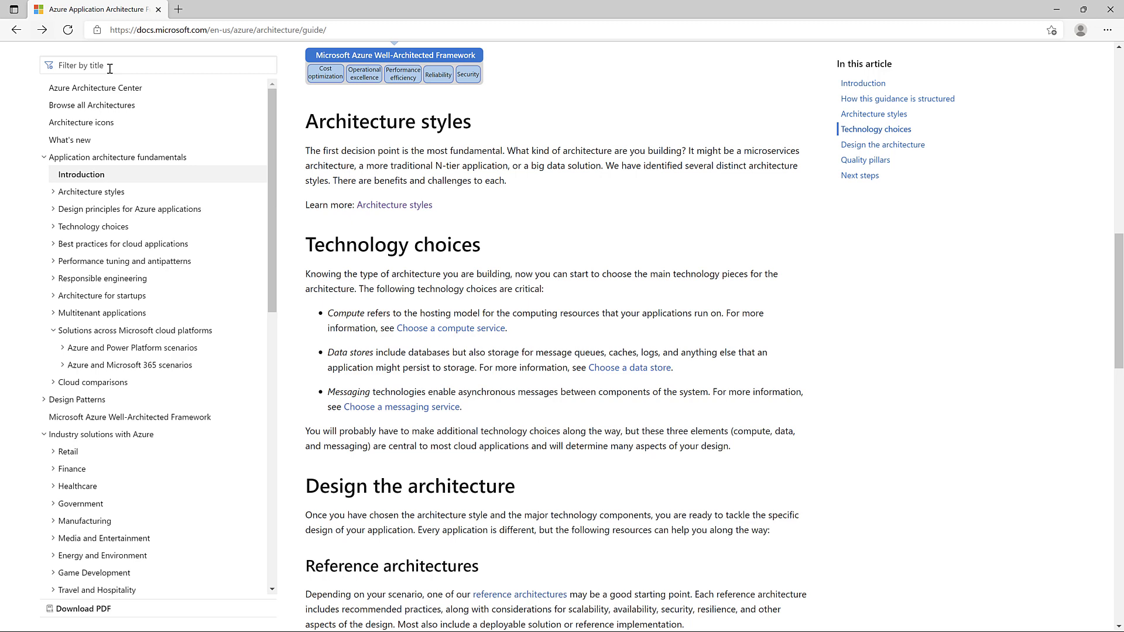
scroll(337, 239, down, 1)
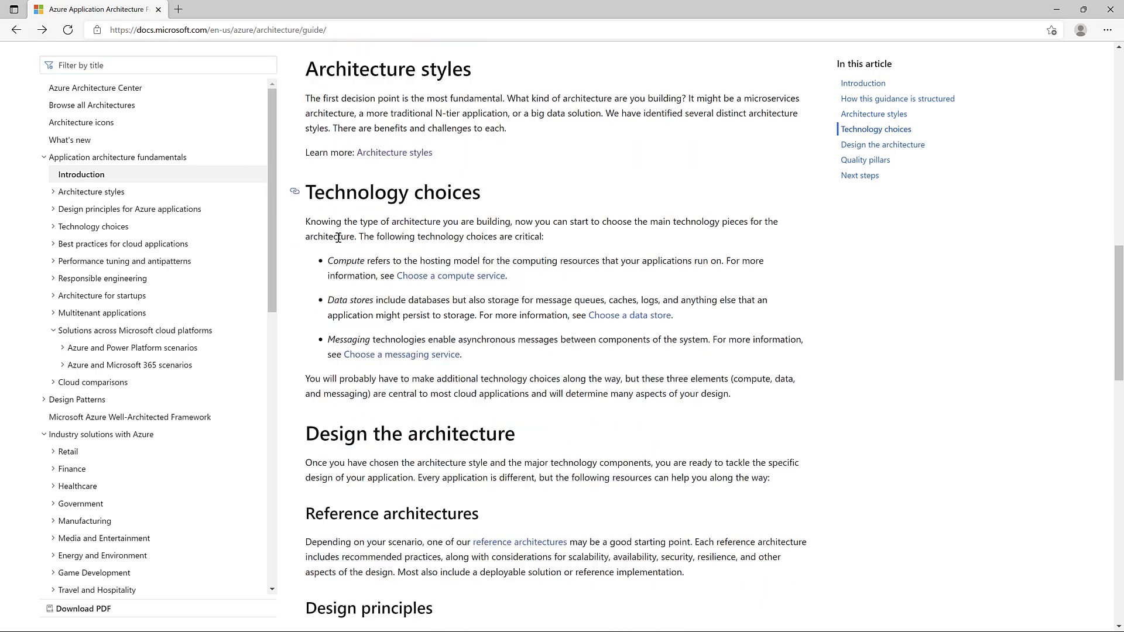
scroll(338, 241, down, 1)
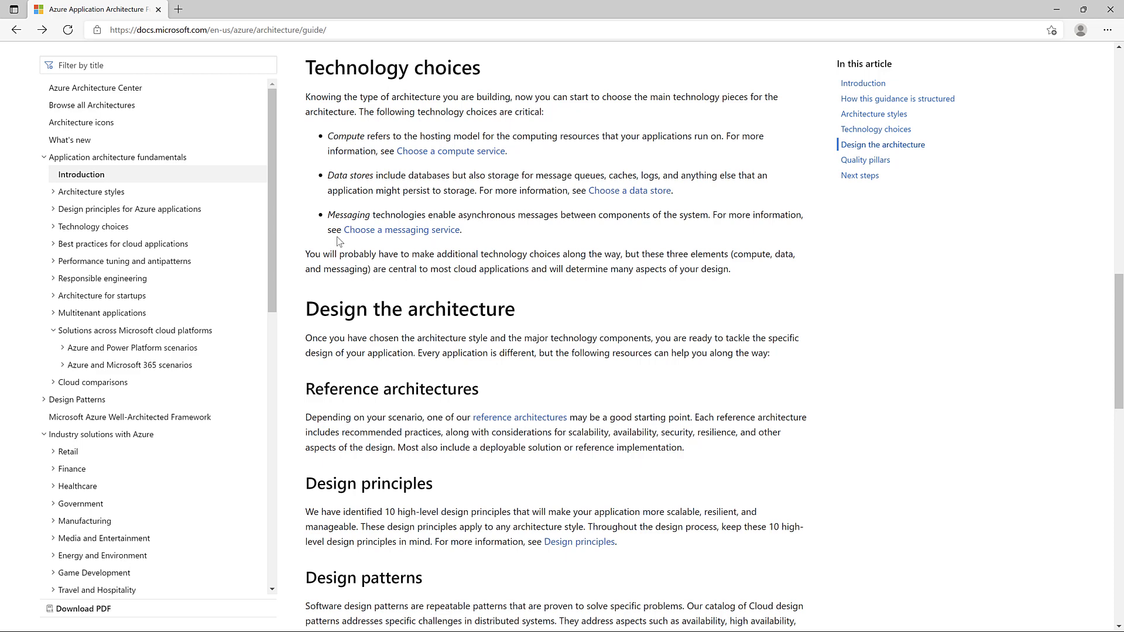
click(432, 158)
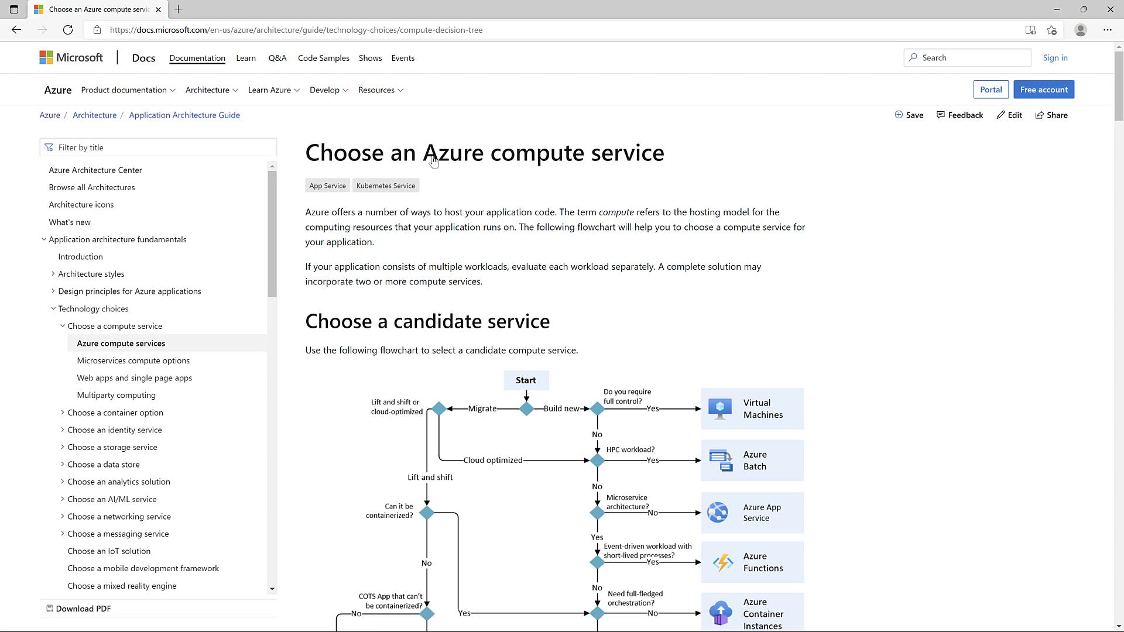
scroll(433, 161, down, 3)
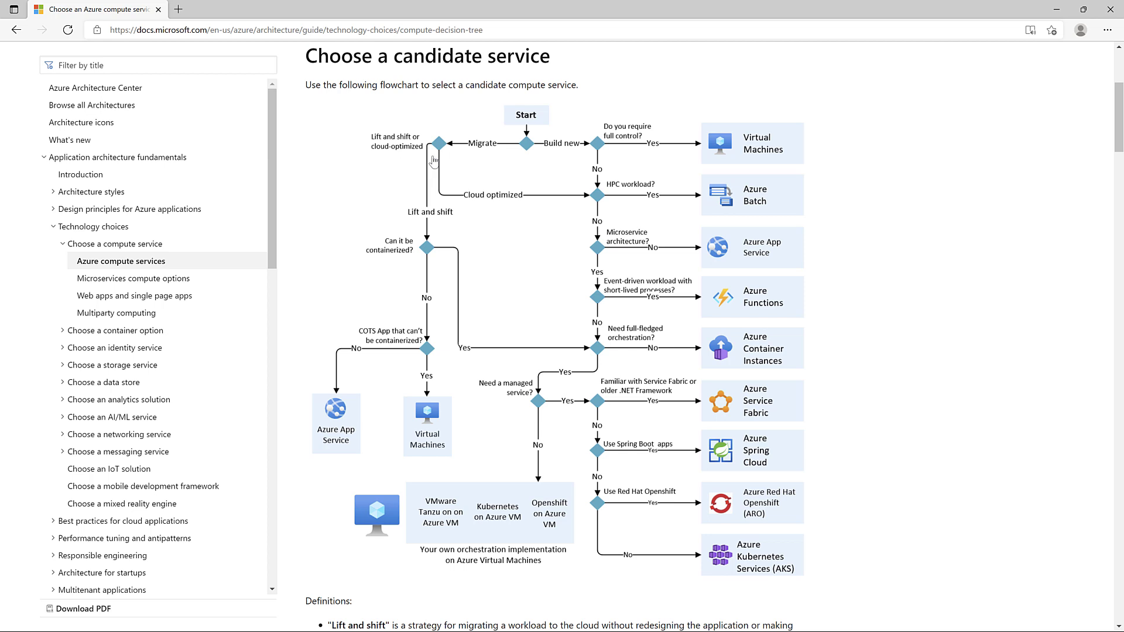
Expand 'Choose a data store', view 'Understand data store models', then open 'Select a data store'
click(69, 383)
click(90, 402)
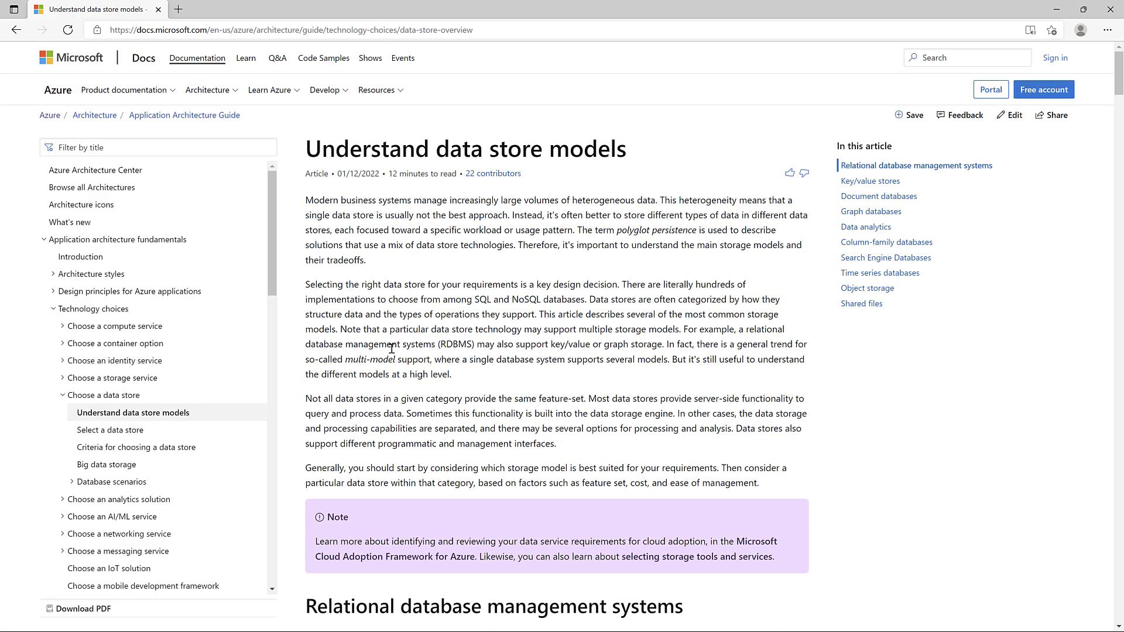
scroll(394, 354, down, 5)
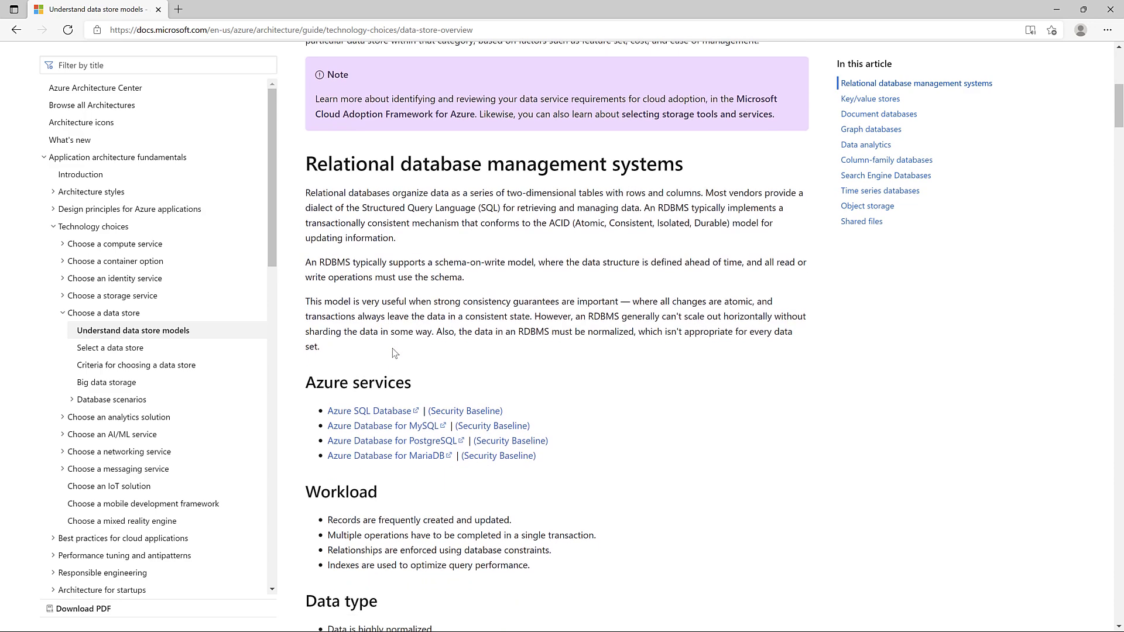
scroll(393, 349, down, 5)
scroll(393, 349, down, 3)
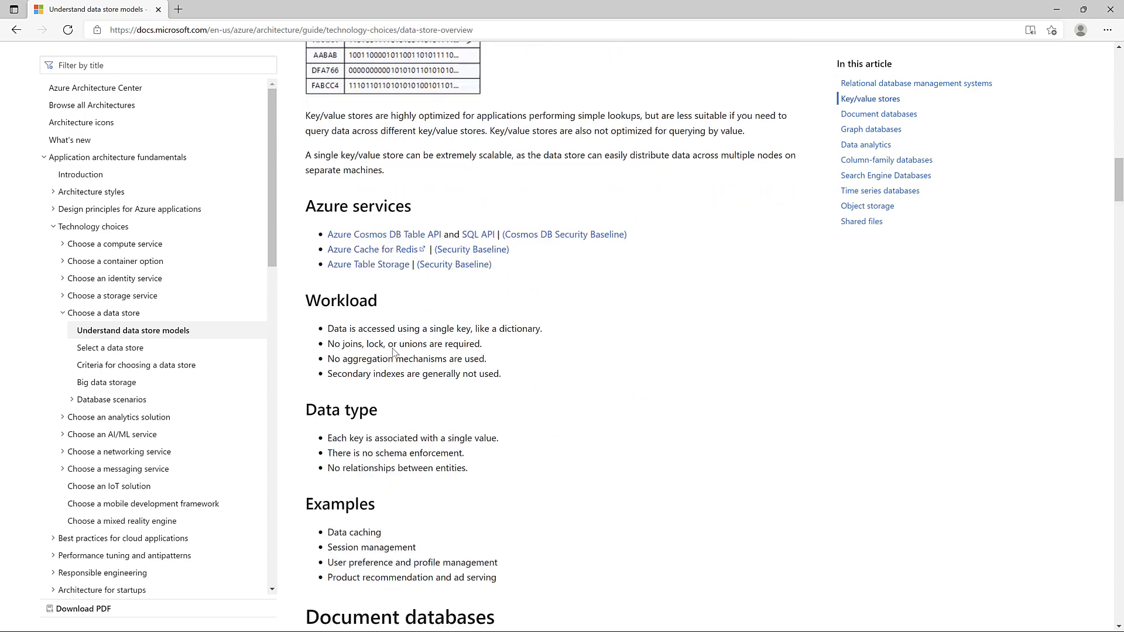
scroll(393, 348, down, 4)
scroll(392, 348, down, 4)
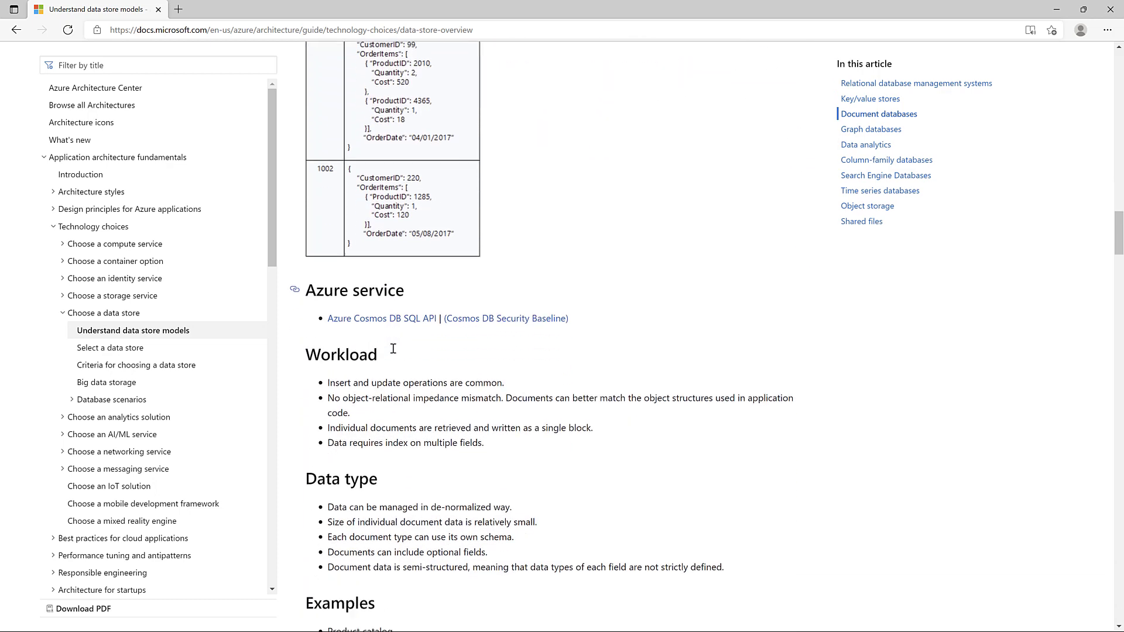
scroll(391, 351, down, 3)
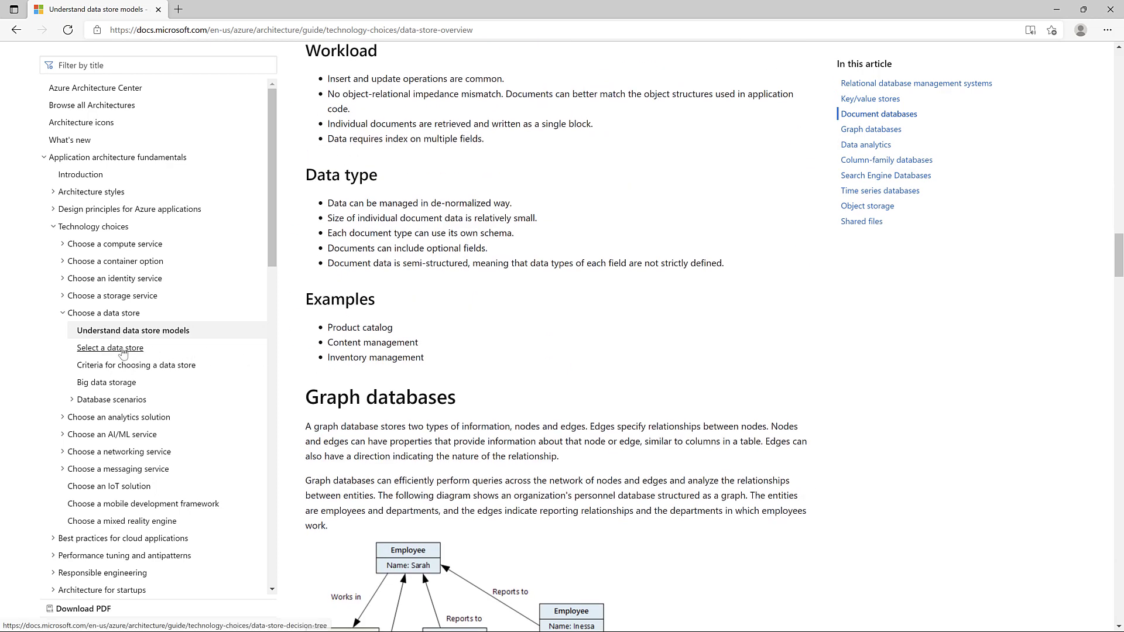
click(122, 351)
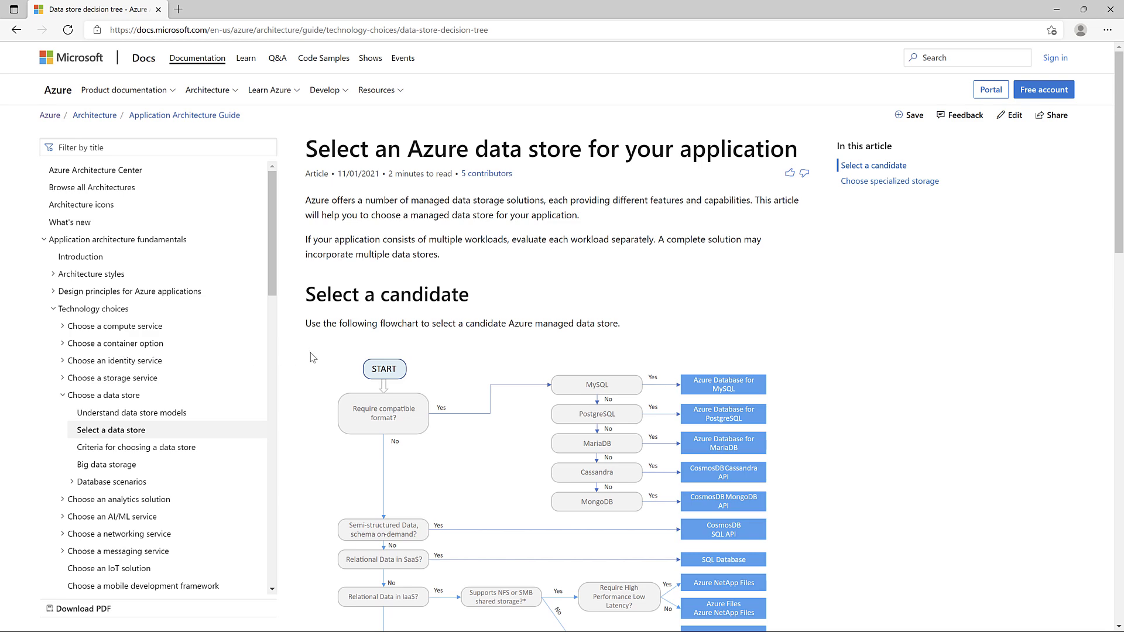
scroll(312, 357, down, 2)
scroll(311, 356, down, 2)
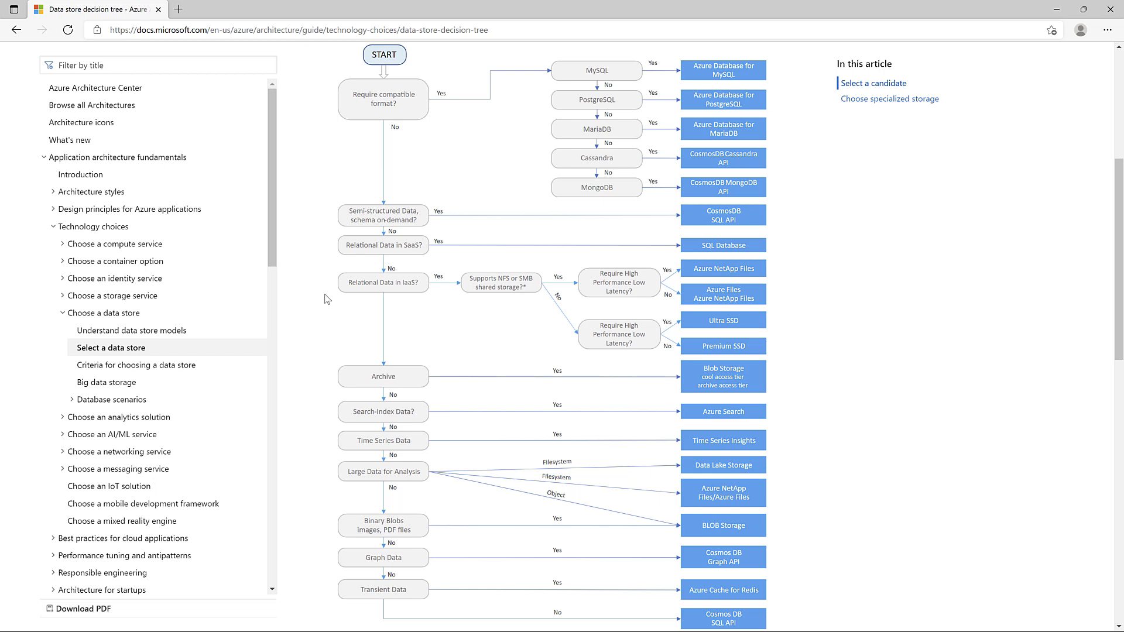
scroll(325, 299, up, 1)
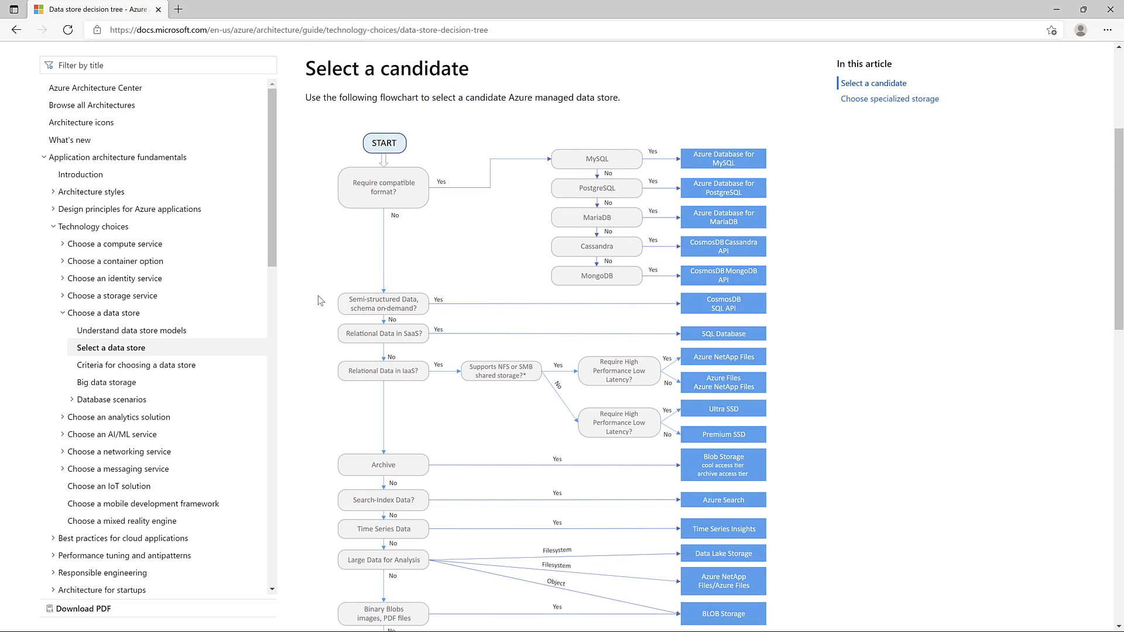
Expand 'Choose a messaging service' and open 'Compare messaging services' for Event Grid, Event Hubs and Service Bus
click(117, 471)
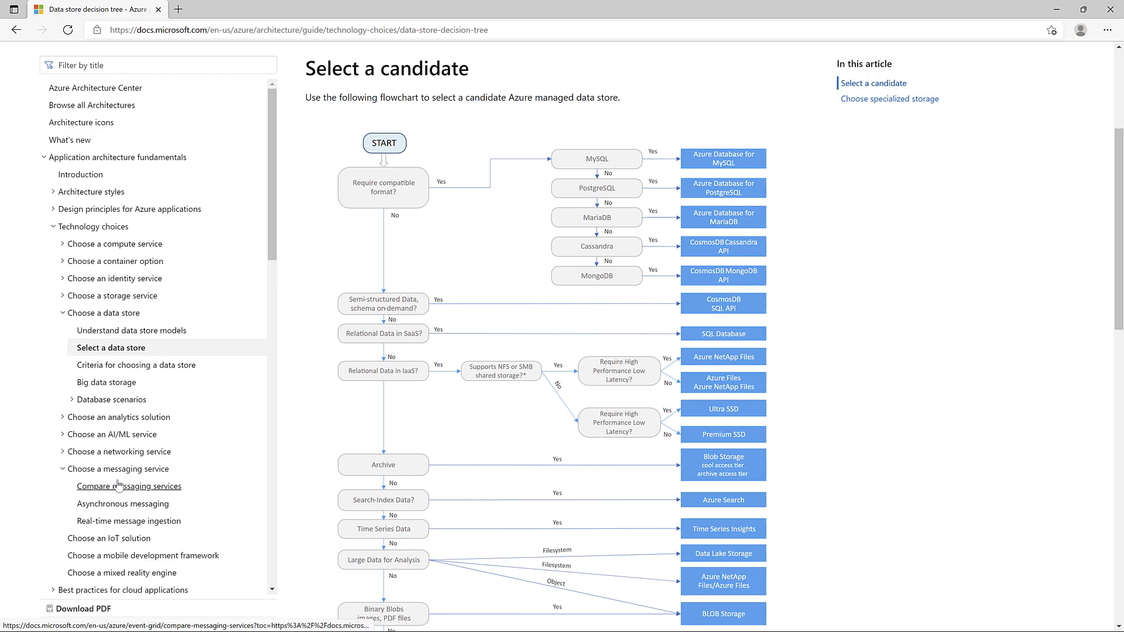
click(119, 485)
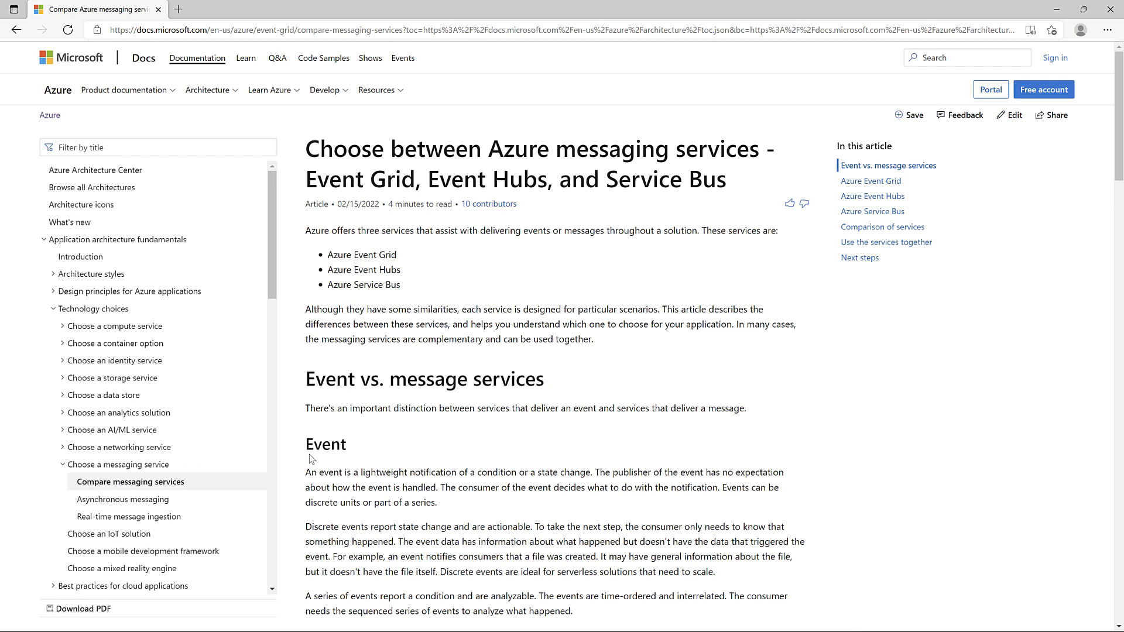
mouse_move(326, 444)
scroll(365, 457, down, 4)
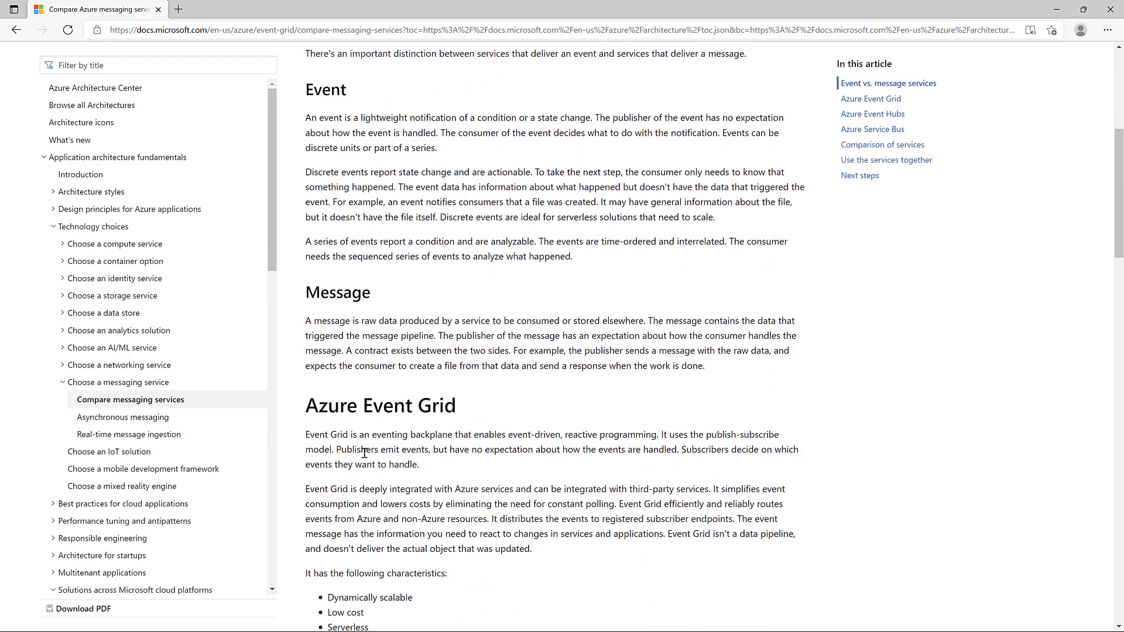
scroll(364, 453, down, 3)
scroll(364, 452, down, 3)
scroll(364, 452, down, 3)
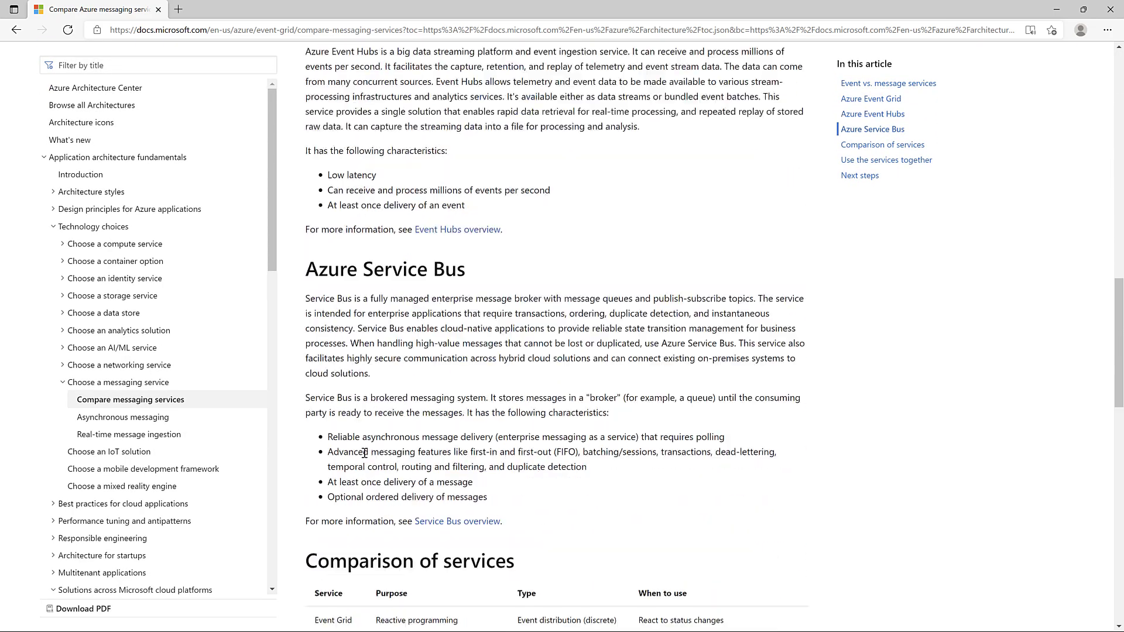
scroll(365, 452, down, 2)
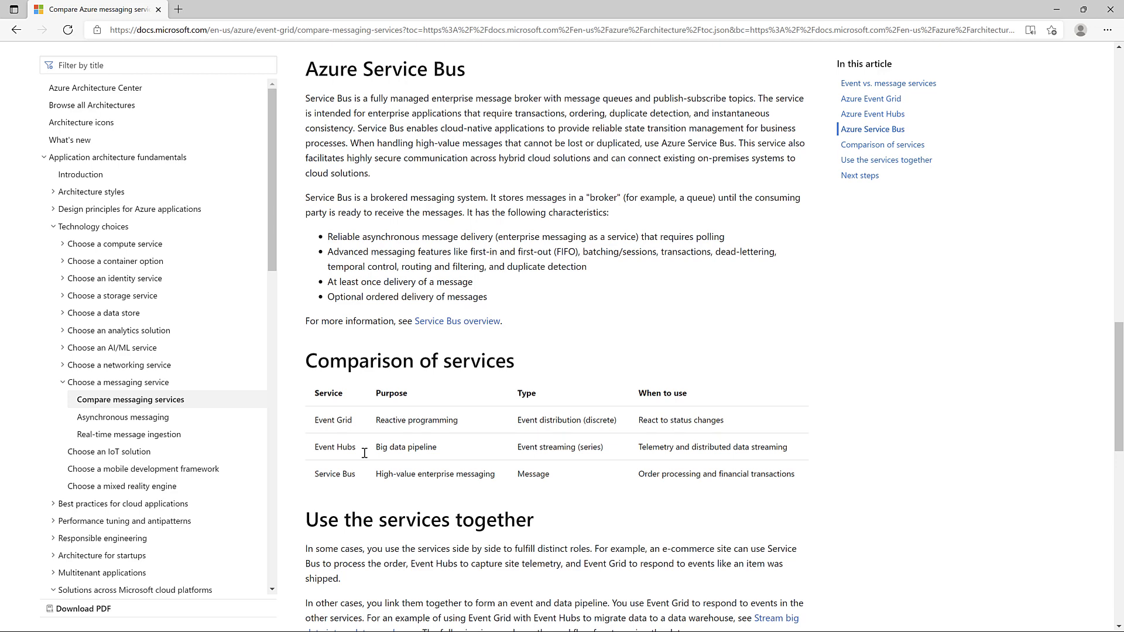
Return to the Azure Architecture Center home and open 'Browse Azure architectures'
click(94, 88)
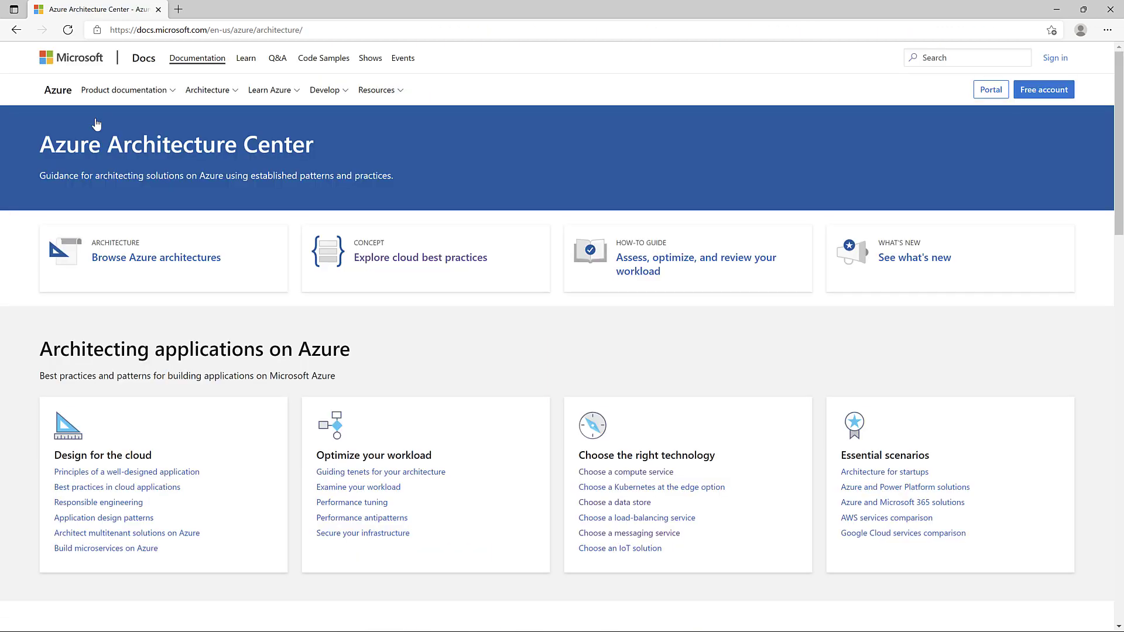
click(133, 265)
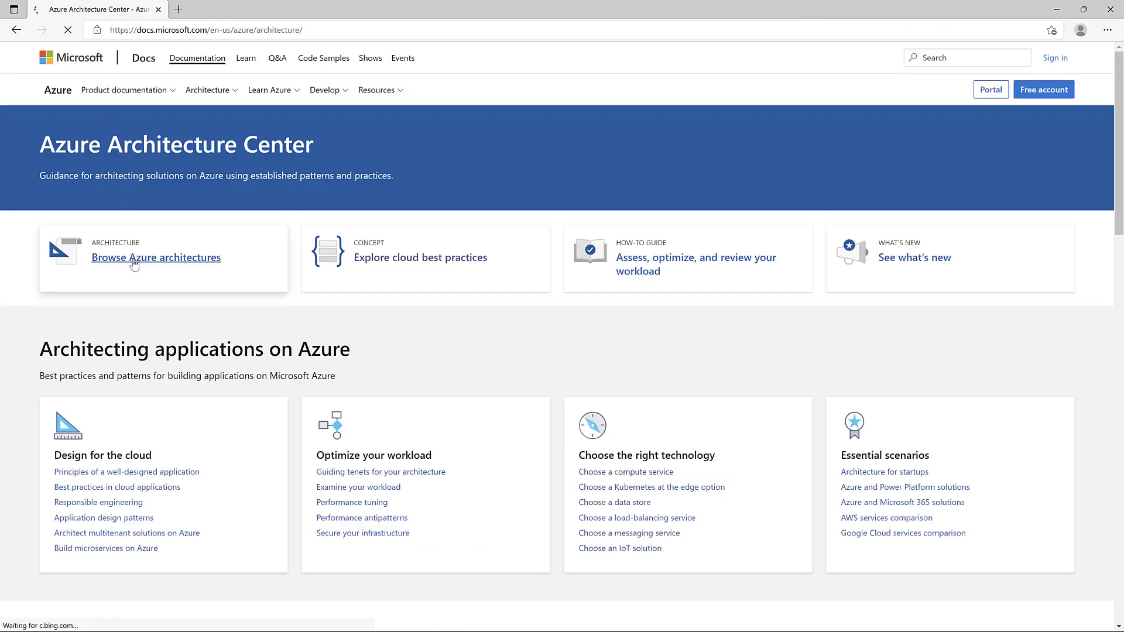